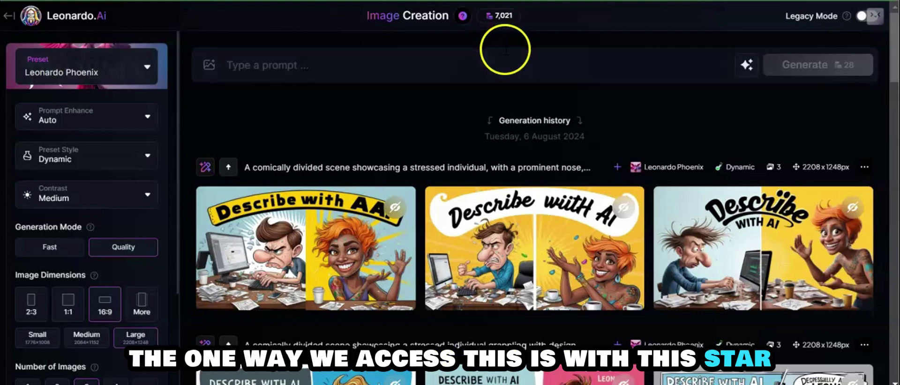
Bring up the AI prompt tools menu from the sparkle button beside the prompt box.
left_click(746, 66)
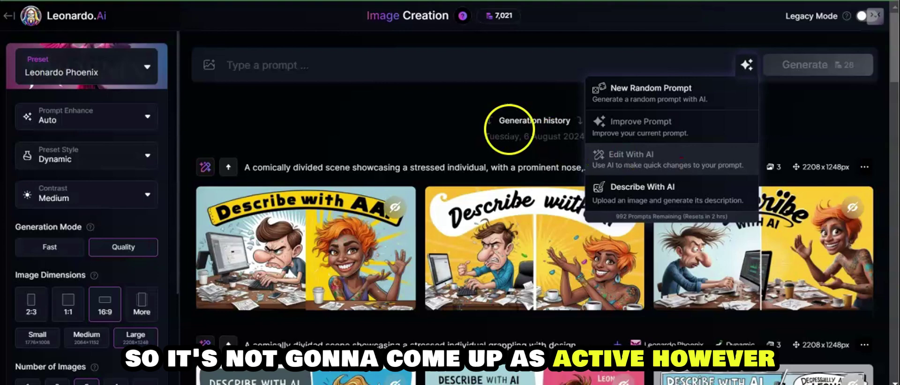
Write the prompt 'crystal globe in the shape of an apple with yarn art of a forest with trees, mountains and lakes'.
left_click(425, 66)
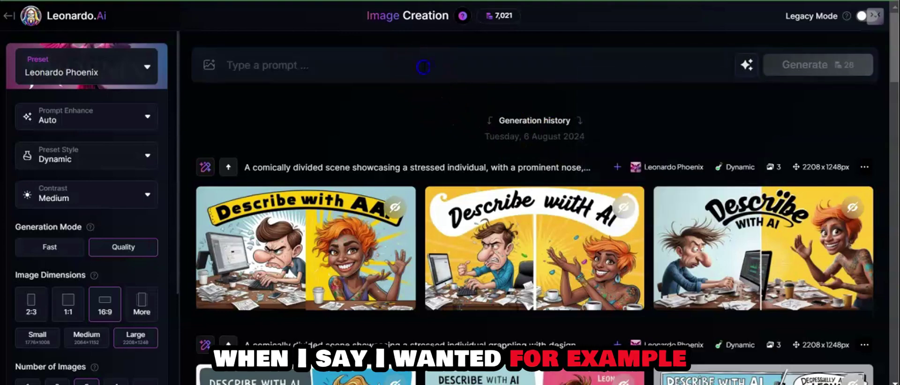
type("crystal globe i")
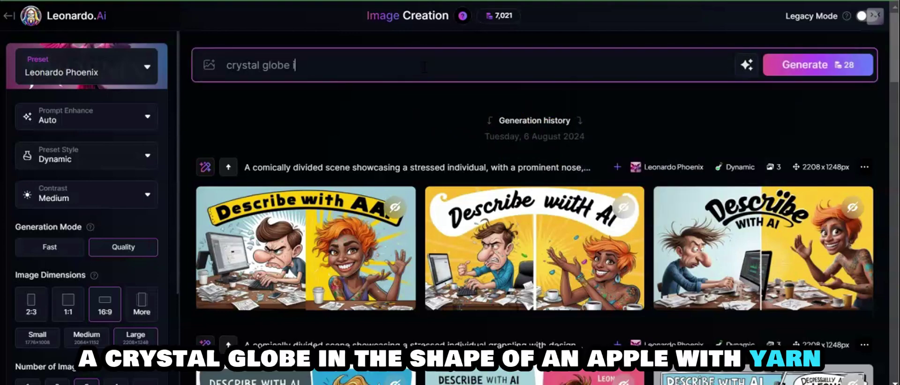
type("n the shape of an apple with ")
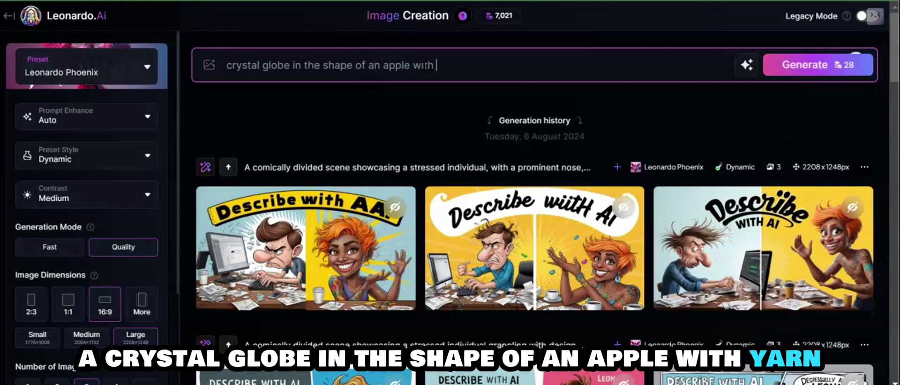
type("yarn art of")
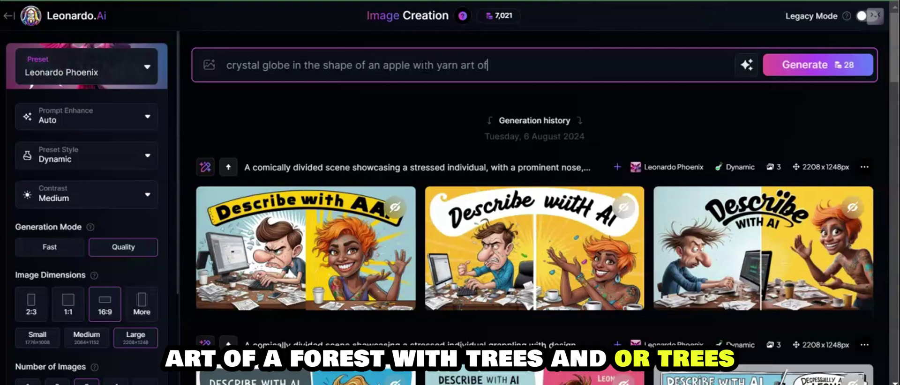
type(" a forest with tr")
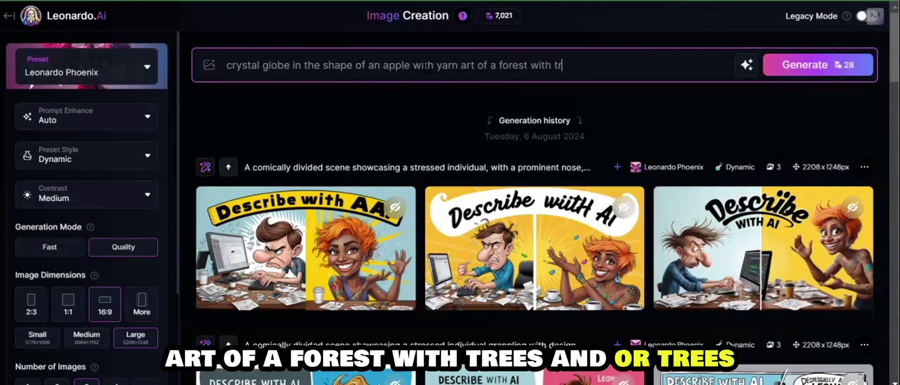
type("ees and")
key("BackSpace")
key("BackSpace")
key("BackSpace")
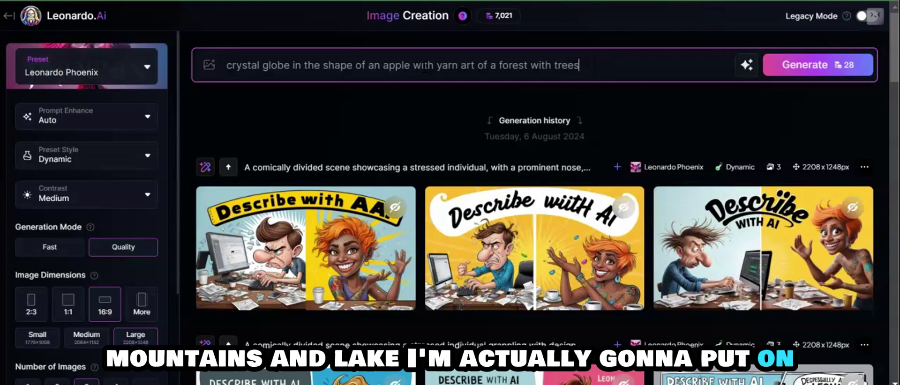
type(", mountains and lakes")
left_click(746, 66)
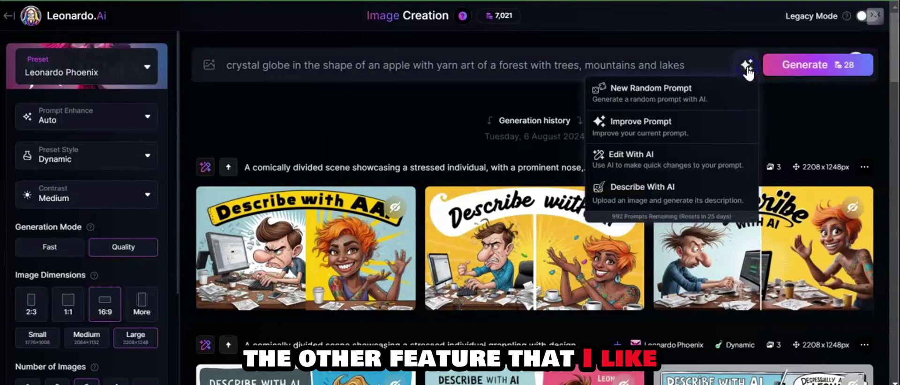
Improve the crystal apple prompt with AI and generate three images from it.
left_click(675, 125)
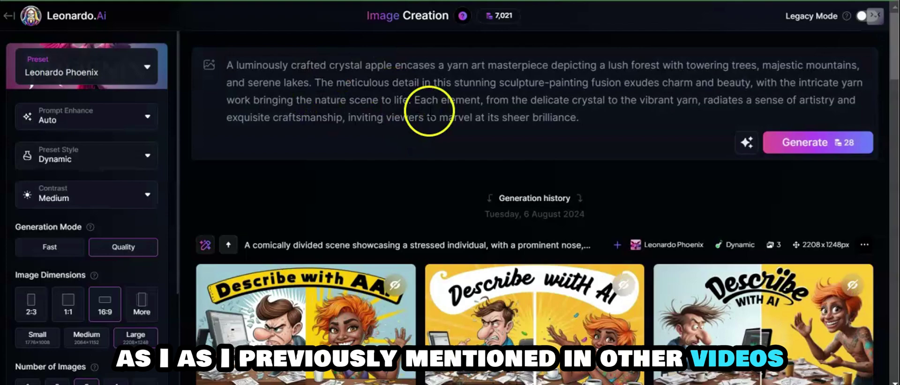
left_click(796, 146)
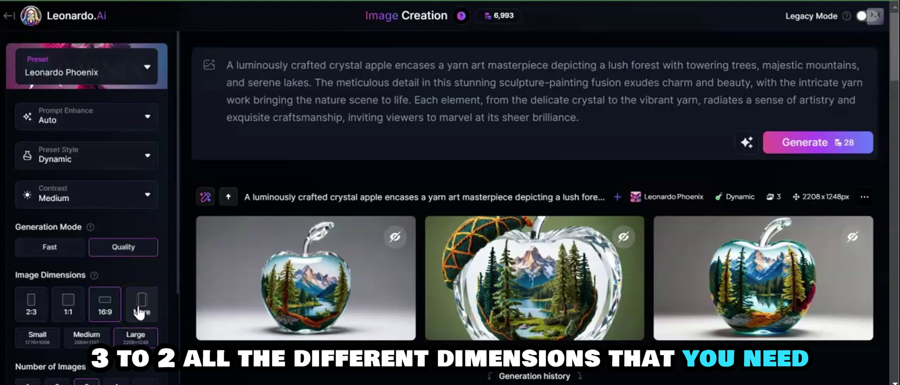
Inspect the crystal apple results full size, zooming the first and paging from the second to the third.
mouse_move(261, 301)
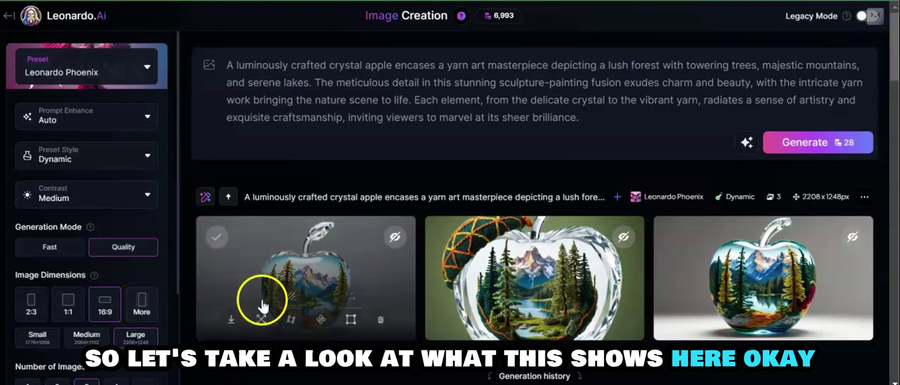
left_click(263, 259)
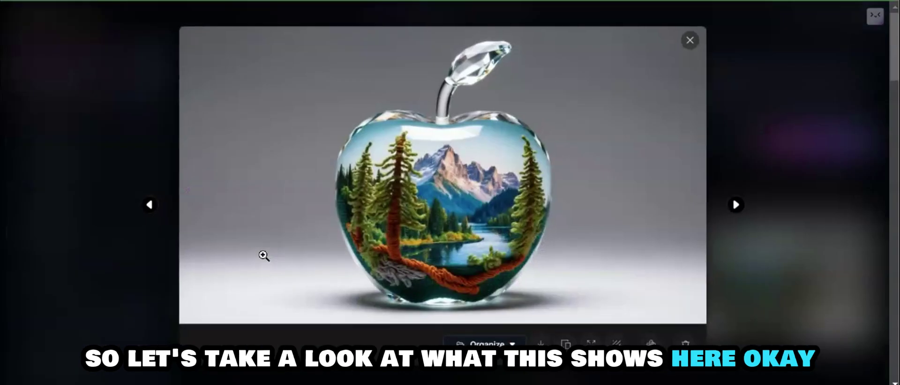
left_click(438, 234)
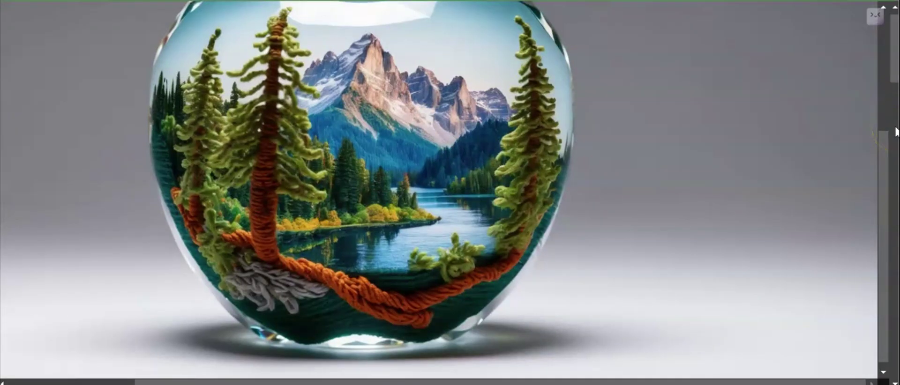
key("Escape")
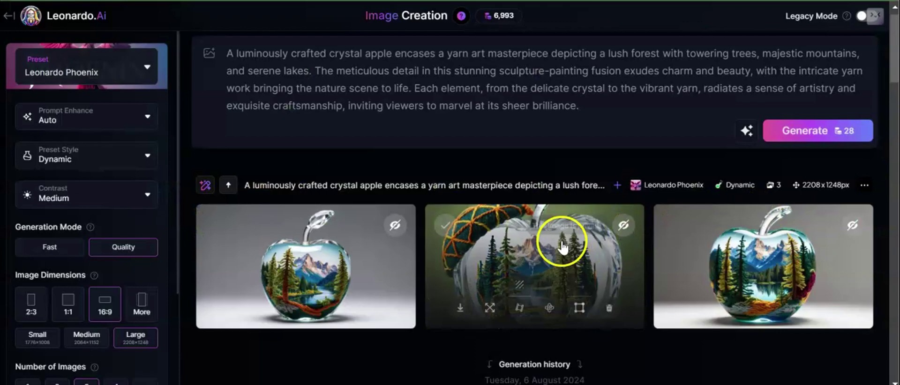
left_click(562, 249)
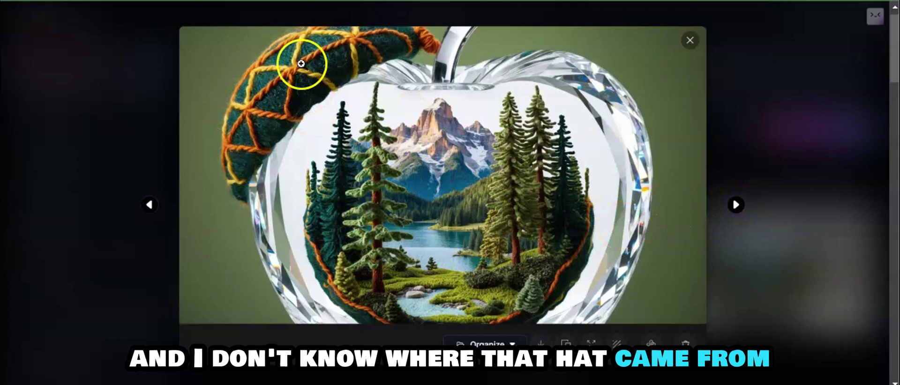
left_click(736, 204)
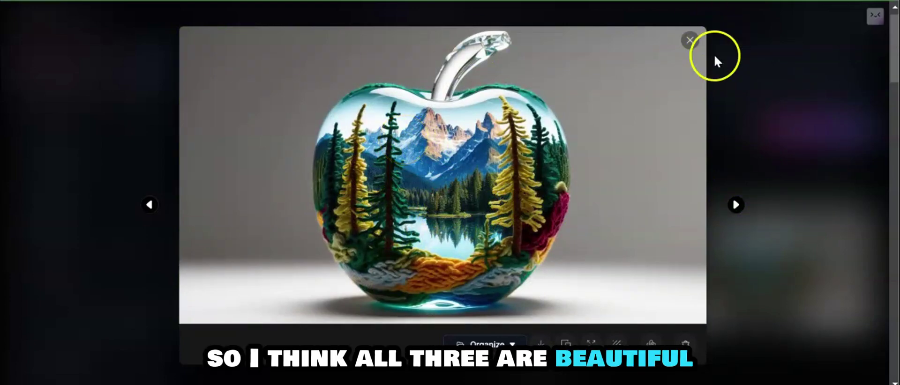
Close the image viewer and open the Edit with AI box for the crystal apple generation.
left_click(689, 40)
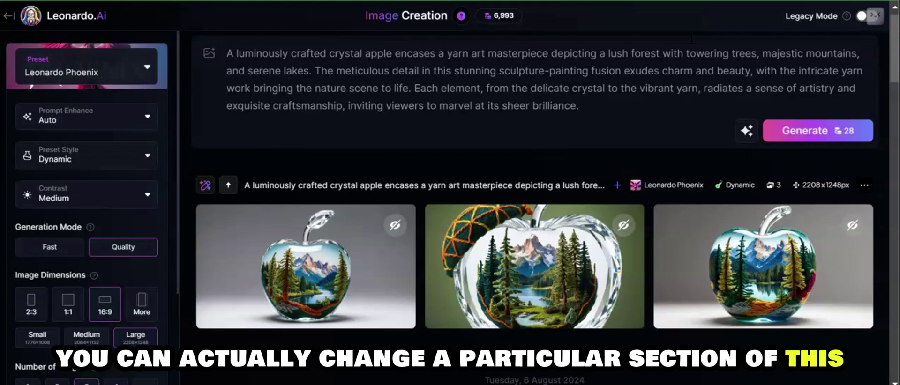
left_click(455, 45)
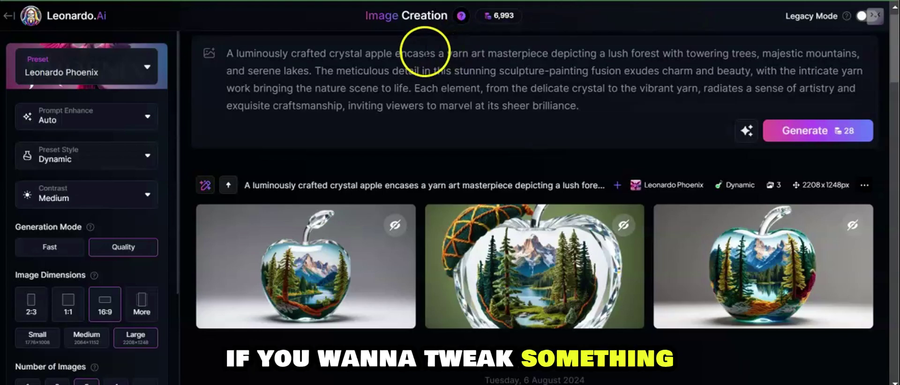
left_click(209, 188)
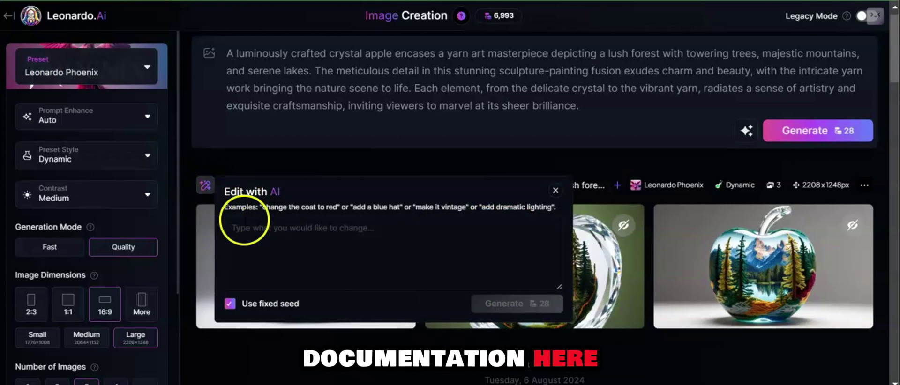
left_click(262, 251)
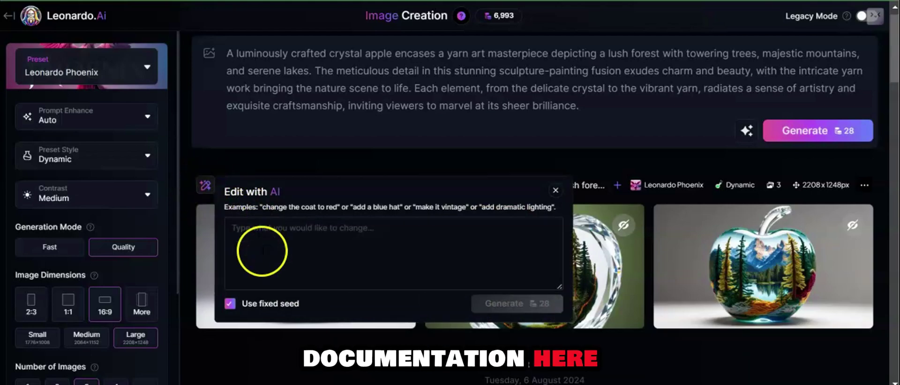
left_click(747, 131)
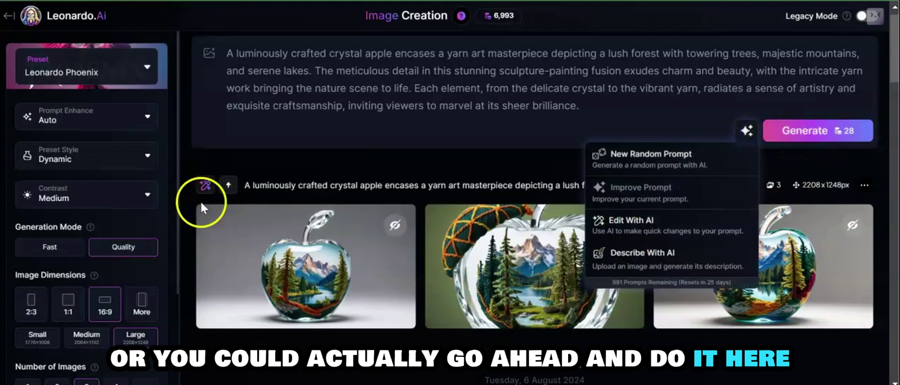
Enter 'add a small cabin' as the edit request, keeping the fixed seed on.
left_click(205, 186)
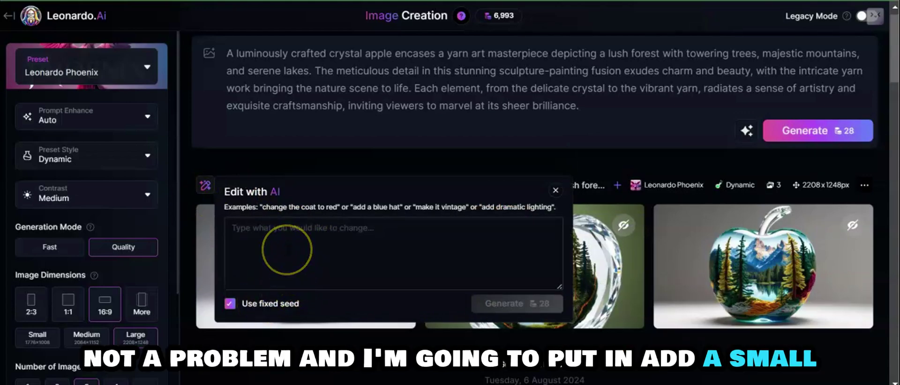
left_click(287, 250)
type("add a s")
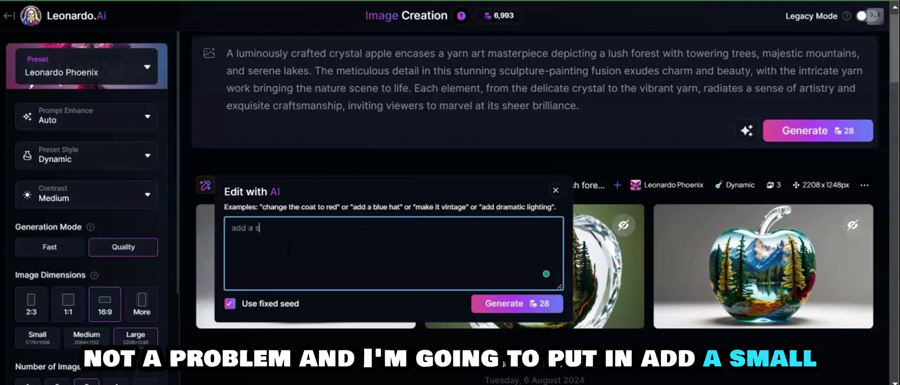
type("m")
key("BackSpace")
key("BackSpace")
type("smal")
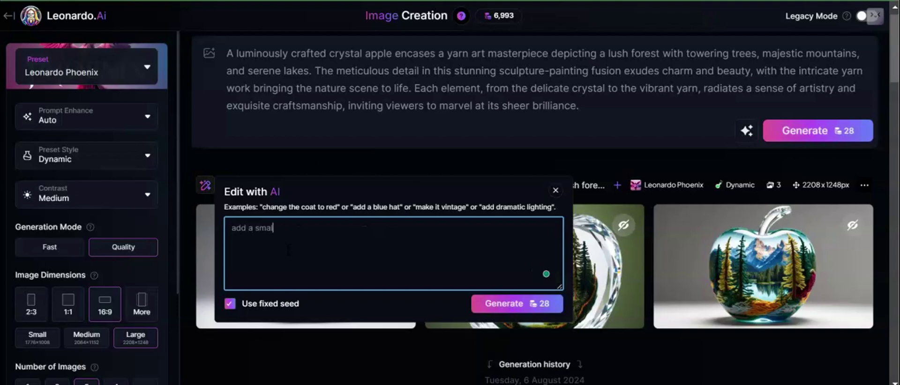
type("l ")
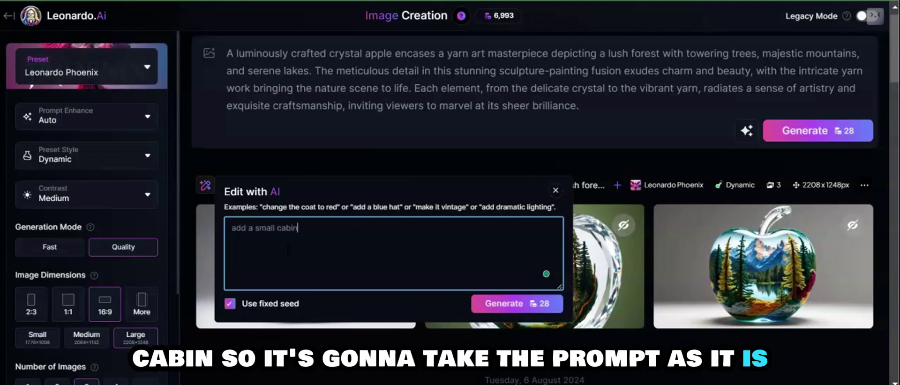
type("cabin")
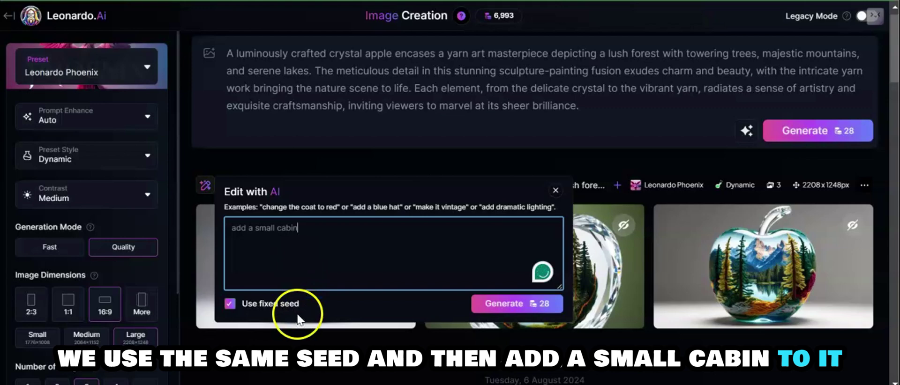
Generate the cabin edit and view the right-hand cabin apple image full size.
left_click(502, 304)
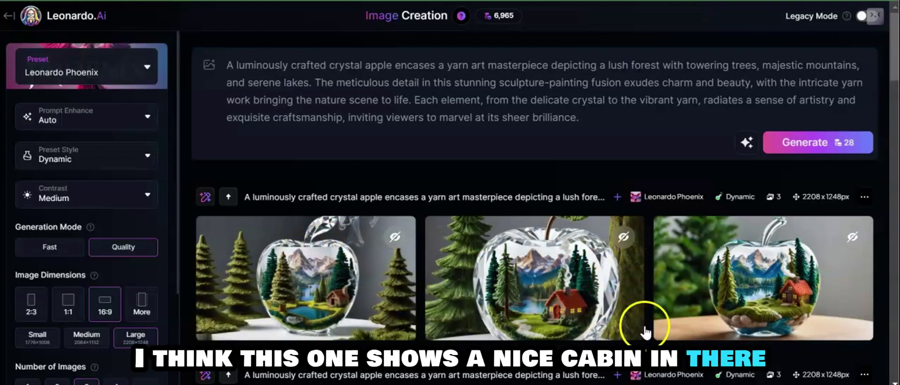
left_click(726, 282)
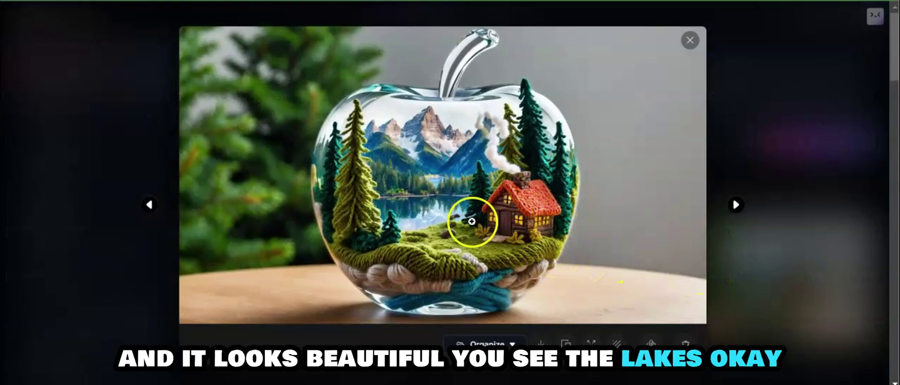
left_click(689, 41)
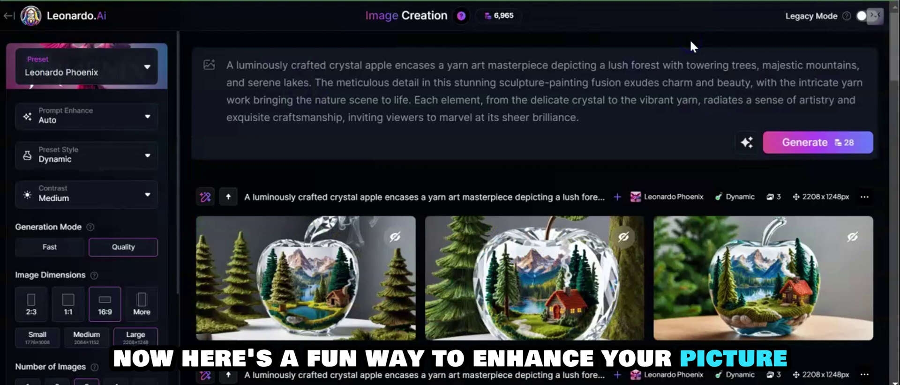
Request 'make this more intense' via Edit with AI on the cabin apple set and generate it.
left_click(205, 197)
left_click(296, 236)
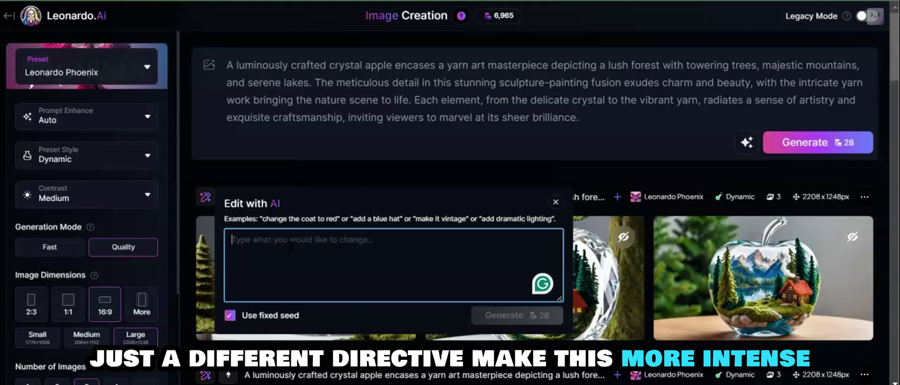
type("make this")
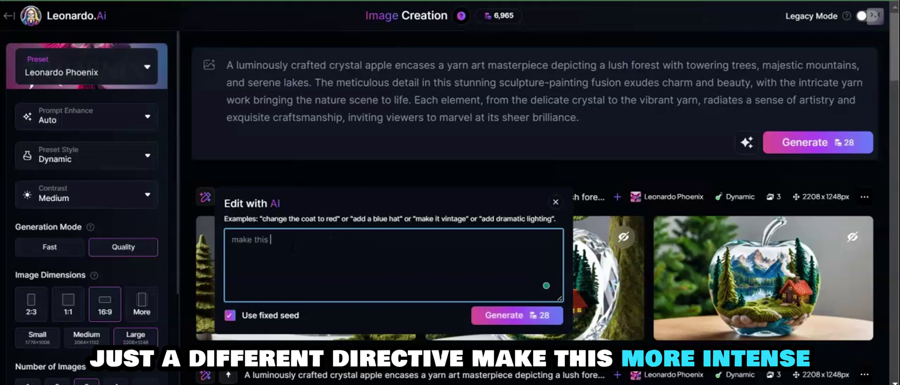
type(" more intense")
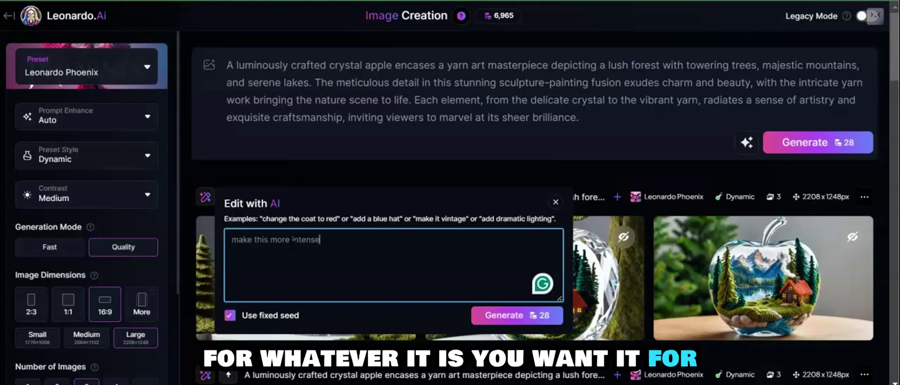
left_click(517, 322)
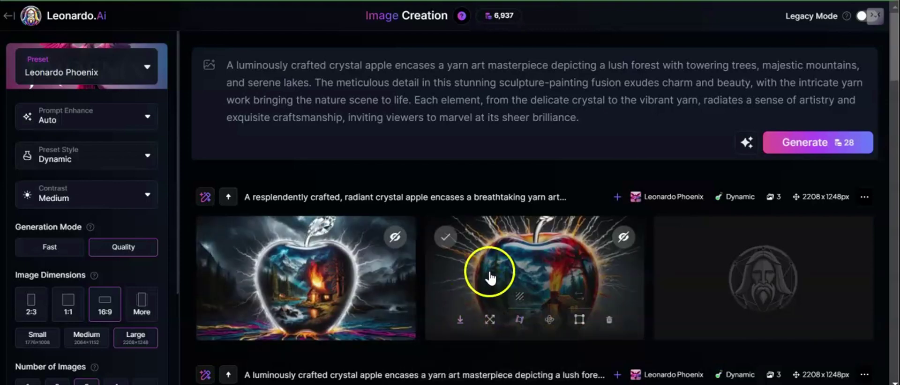
Inspect the first two intense apple images full size, fitting the first one in the viewer.
left_click(297, 256)
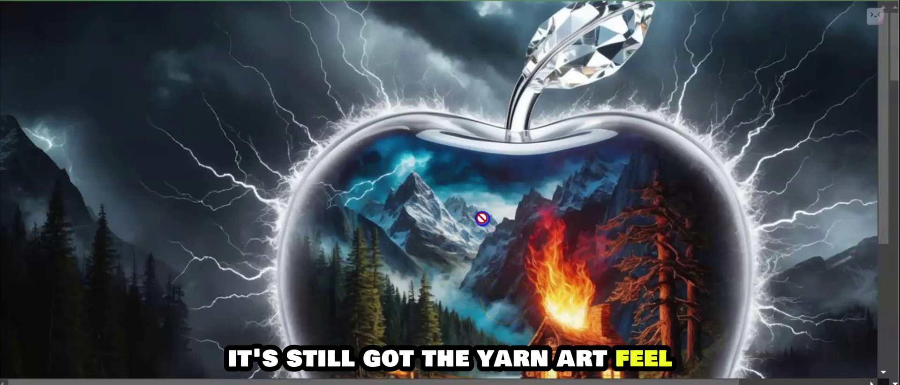
scroll(784, 105, "down", 5)
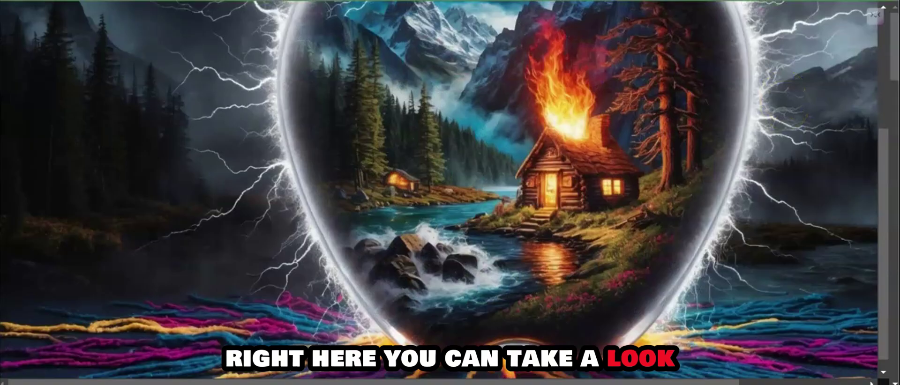
scroll(444, 189, "up", 3)
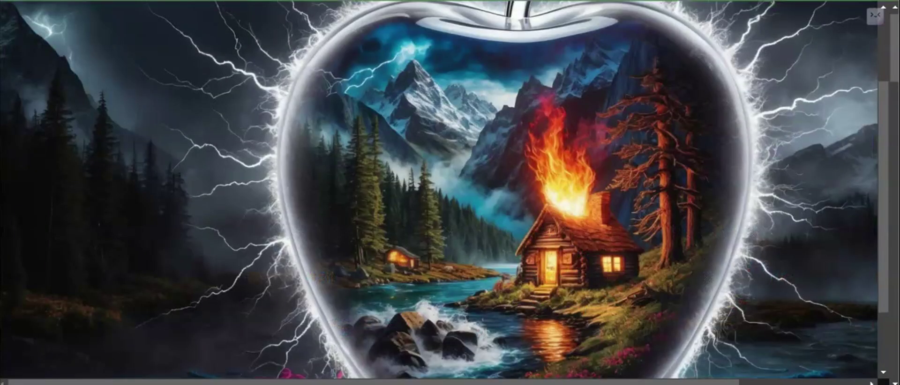
left_click(784, 102)
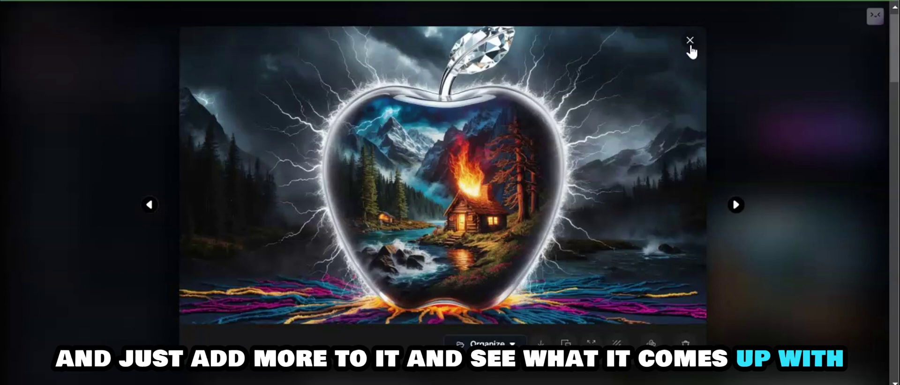
left_click(690, 43)
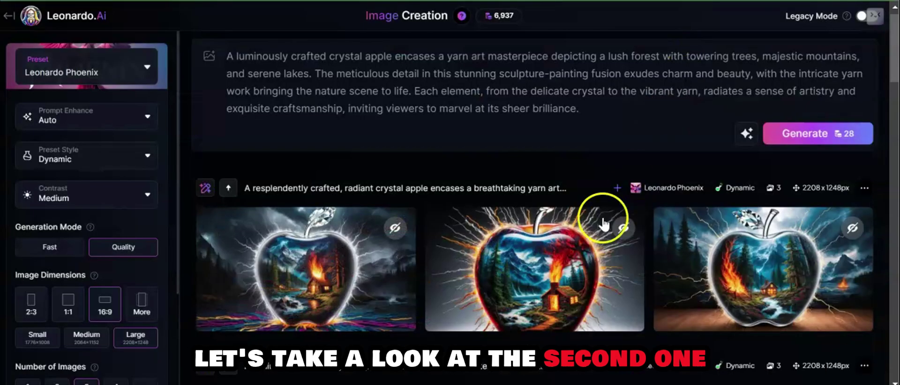
left_click(587, 256)
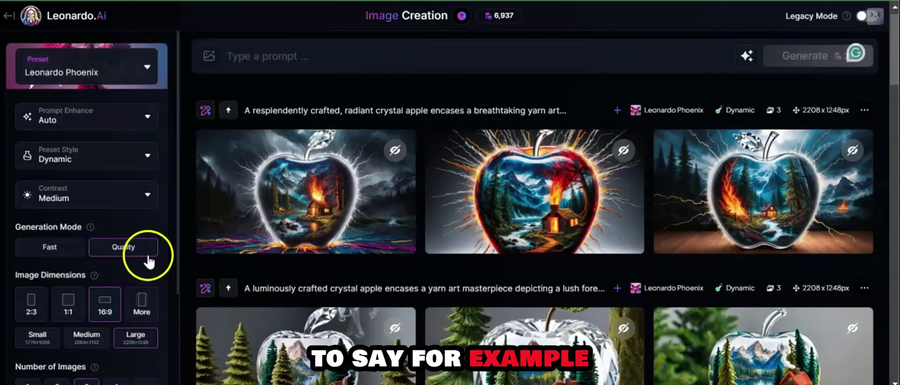
Change the Preset Style from Dynamic to Graphic Design Vector.
left_click(122, 246)
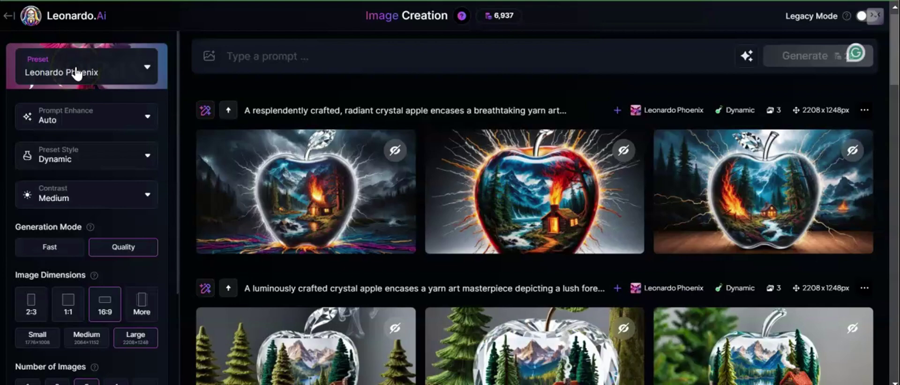
left_click(147, 159)
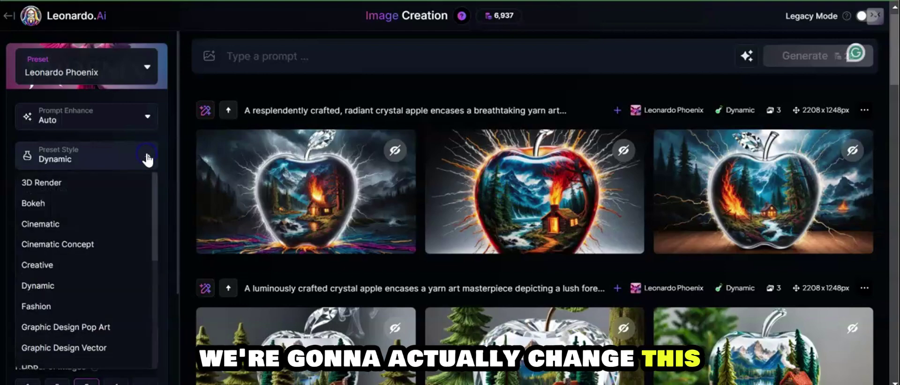
left_click(96, 349)
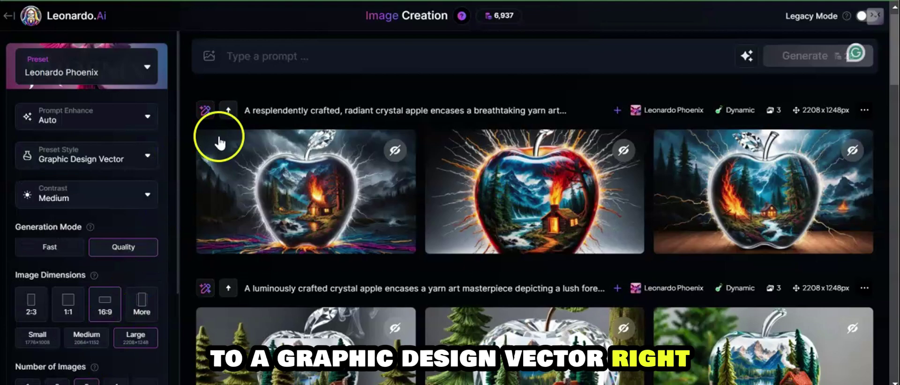
left_click(236, 58)
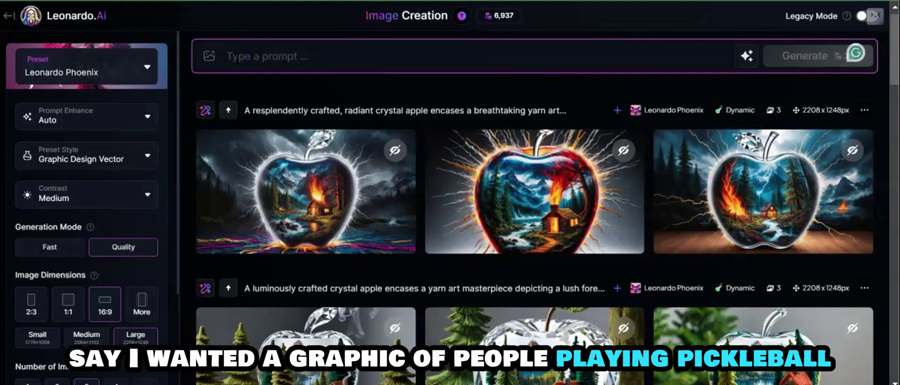
Type a prompt of people playing volleyball beside a soft-drink cooler, captioned 'Life's a beach, drink Coolah'.
type("people ")
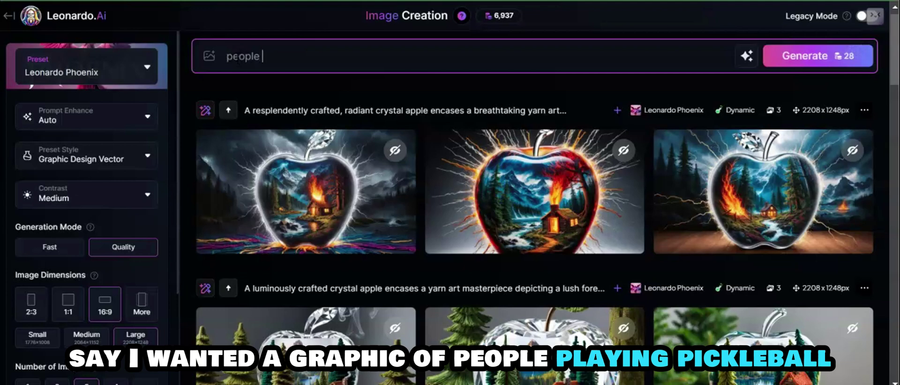
type("playing pic")
key("BackSpace")
key("BackSpace")
key("BackSpace")
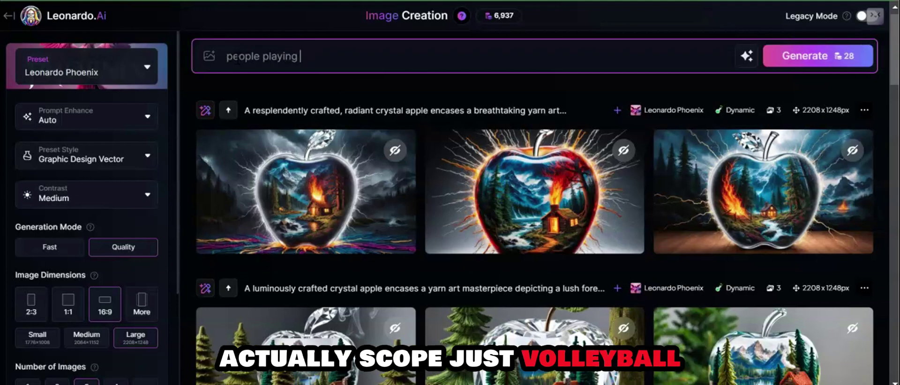
type("leyball on a bea")
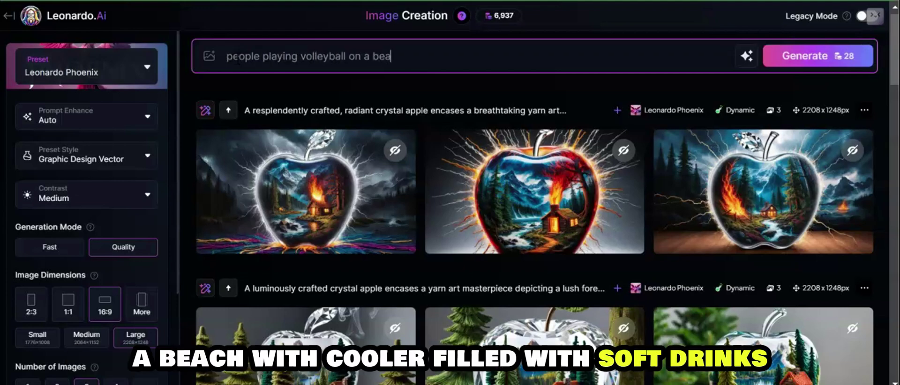
type("ch, with cooler filled with s")
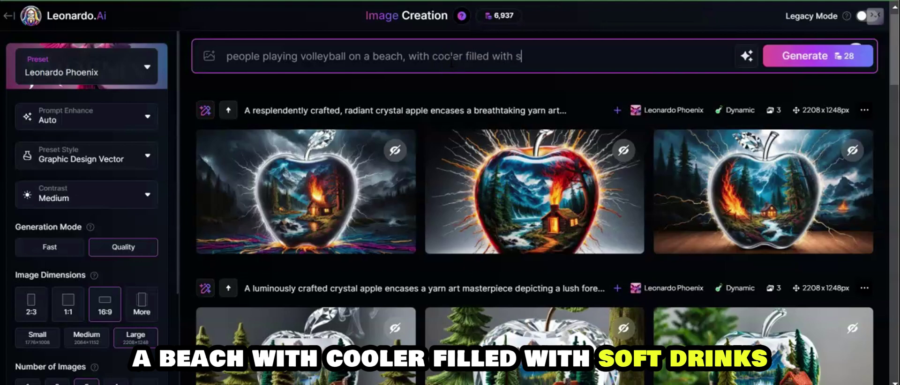
type("oft drinks, ")
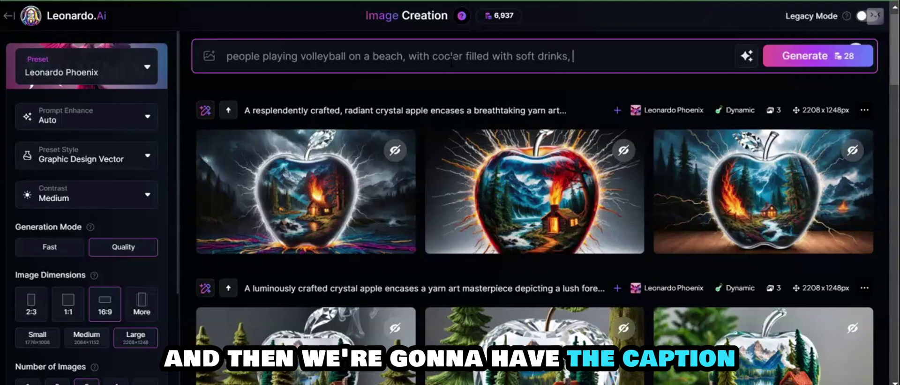
type("caption: \"Li")
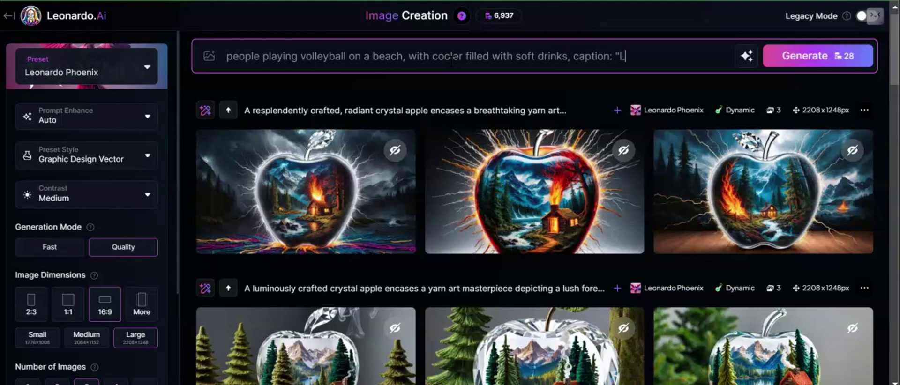
type("fe's a beach, dr")
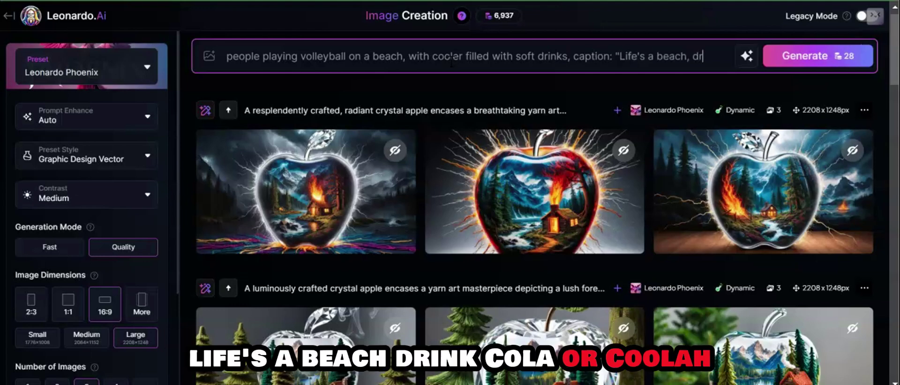
type("ink Coolah\"")
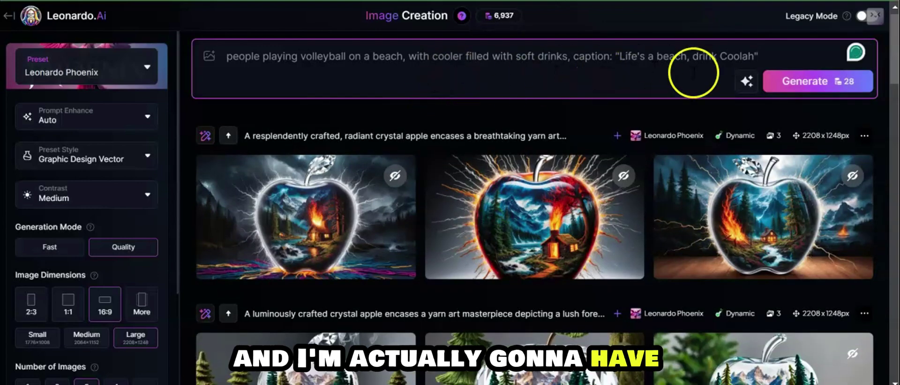
Rewrite the beach-volleyball prompt with Improve Prompt and set image dimensions to 2:3.
left_click(747, 81)
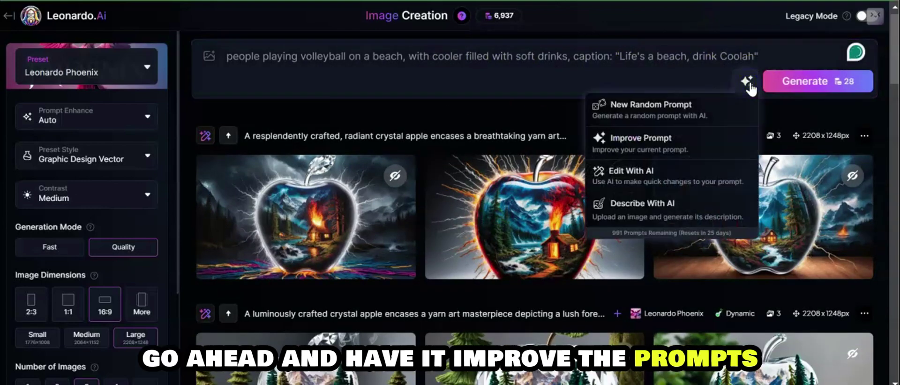
left_click(671, 140)
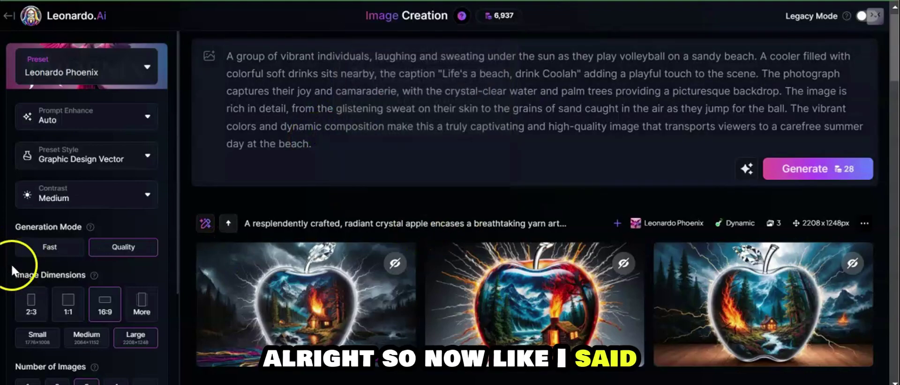
left_click(32, 312)
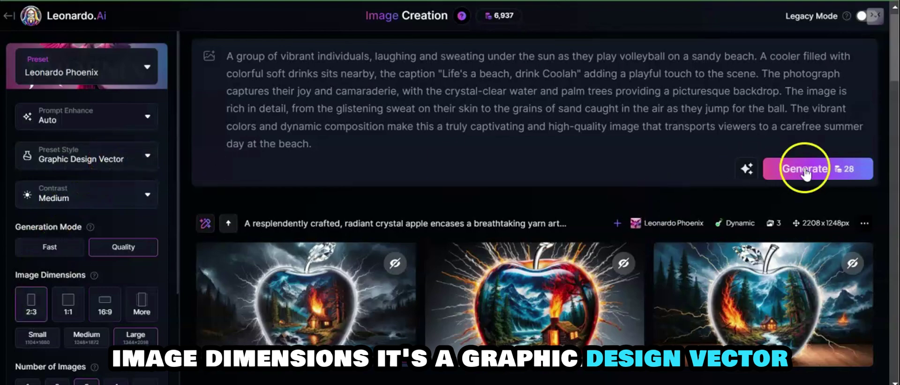
Generate the 2:3 Coolah volleyball images and inspect each new poster enlarged in the viewer.
left_click(841, 165)
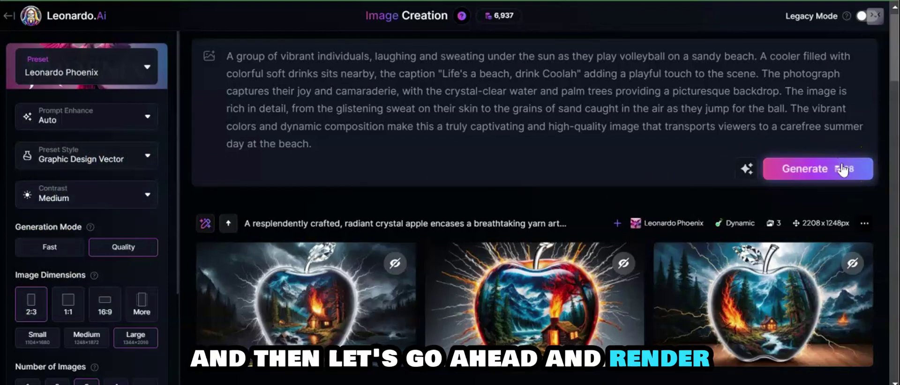
scroll(841, 165, "down", 3)
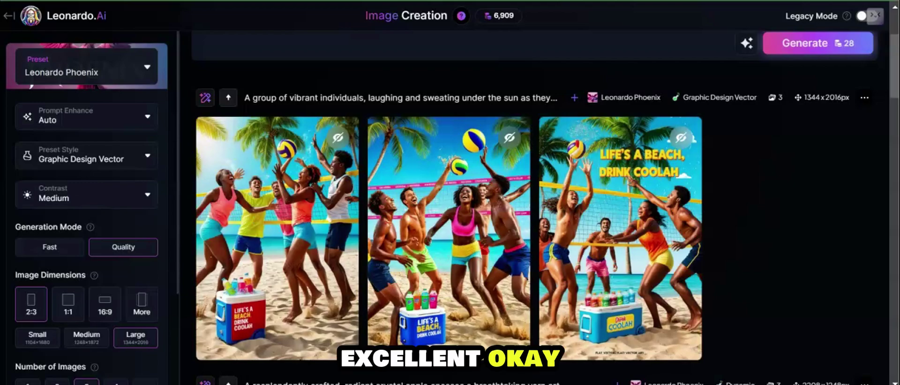
left_click(298, 261)
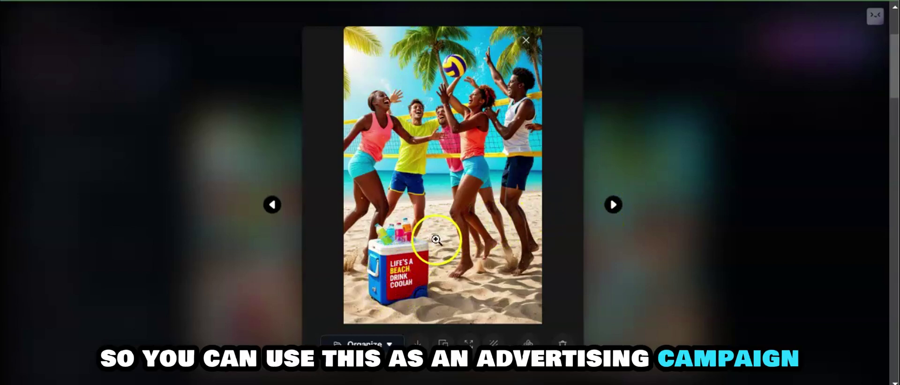
left_click(613, 205)
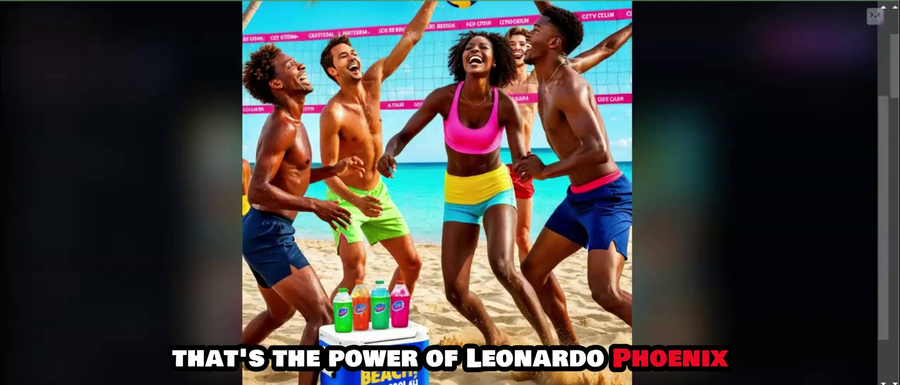
left_click(370, 164)
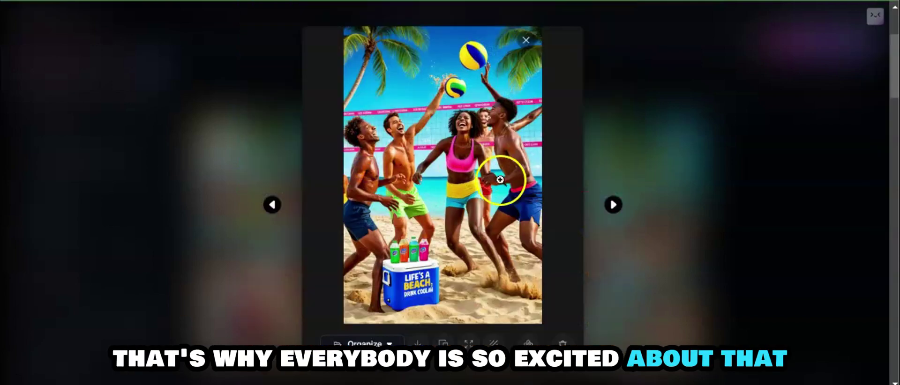
left_click(613, 203)
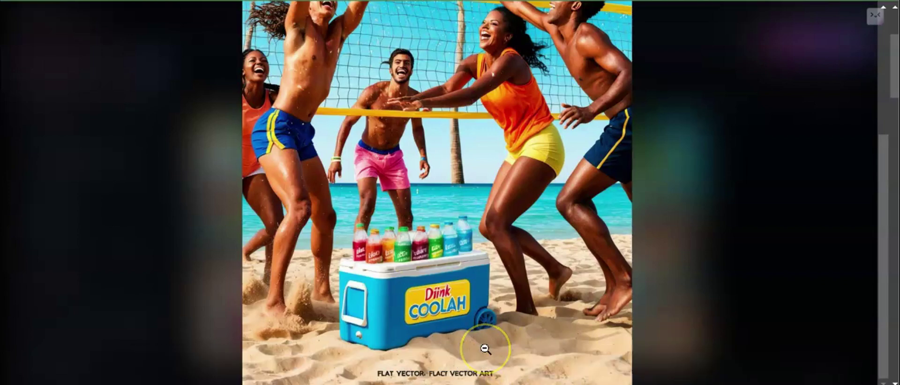
left_click(476, 236)
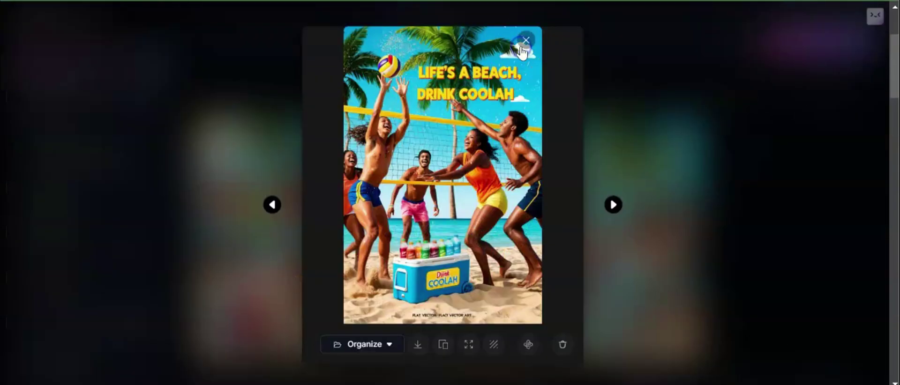
Submit the Edit with AI request 'make this more intense, sharper font' on the volleyball images.
left_click(526, 41)
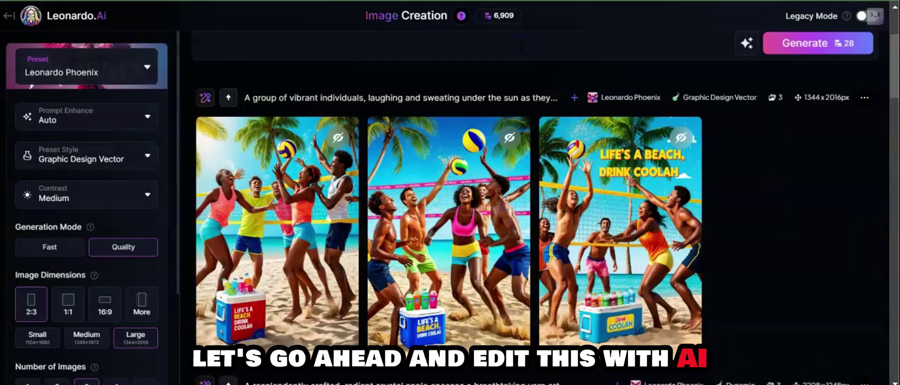
left_click(206, 97)
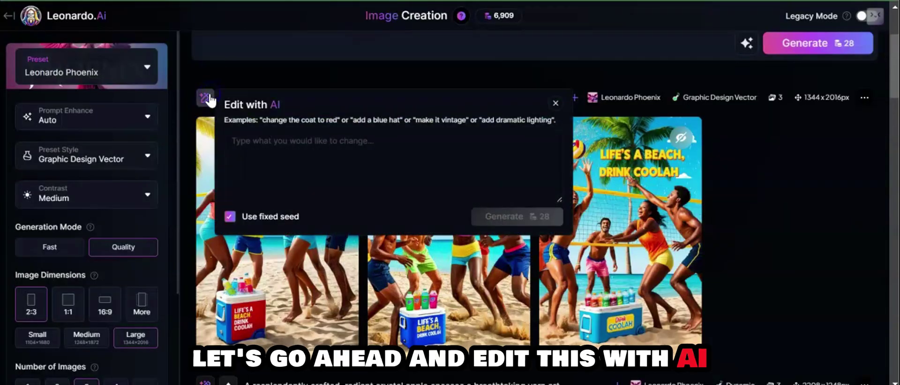
left_click(280, 152)
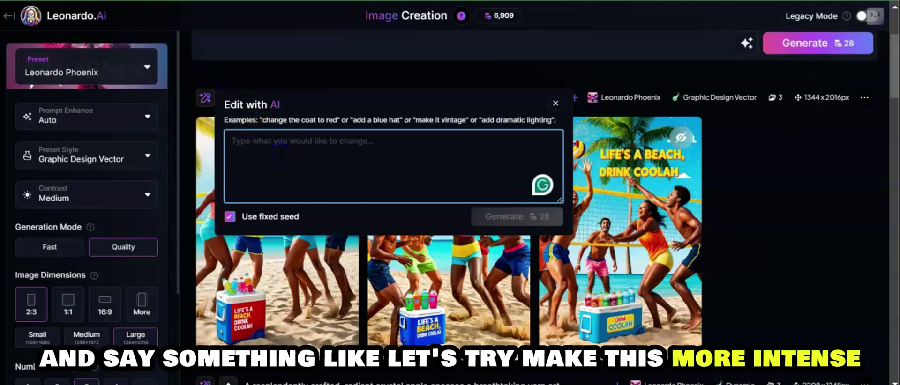
type("make this m")
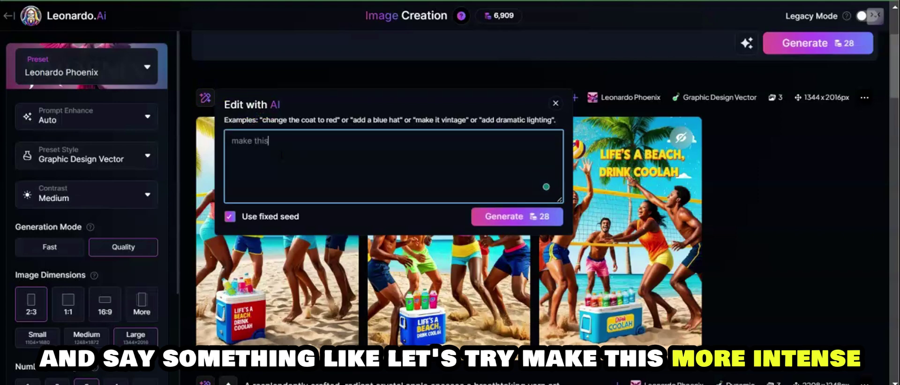
type("re intense")
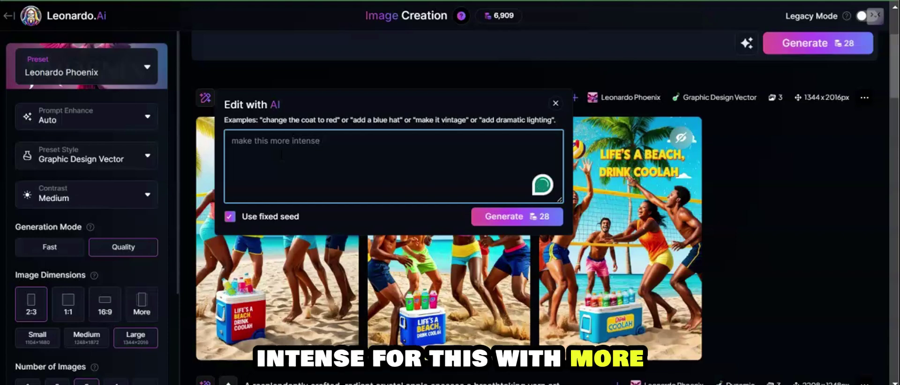
type(" with more")
key("BackSpace")
key("BackSpace")
key("BackSpace")
key("BackSpace")
key("BackSpace")
key("BackSpace")
key("BackSpace")
key("BackSpace")
key("BackSpace")
key("BackSpace")
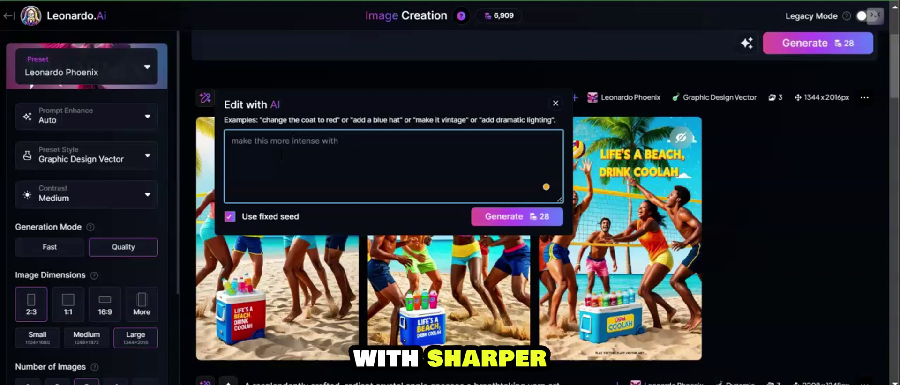
type(", sh")
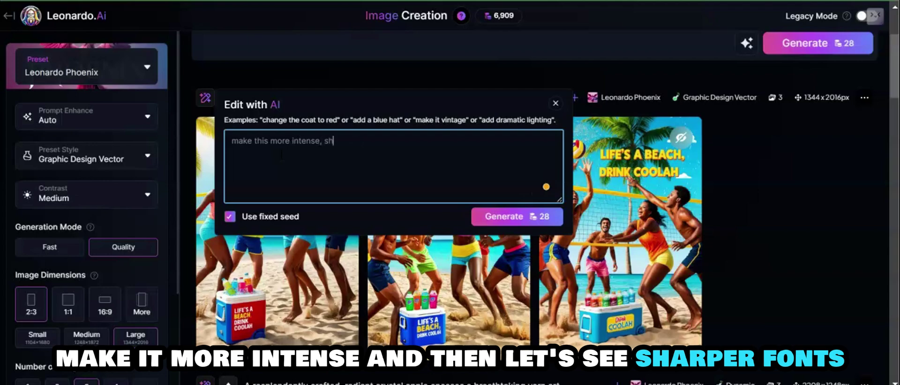
type("arper font")
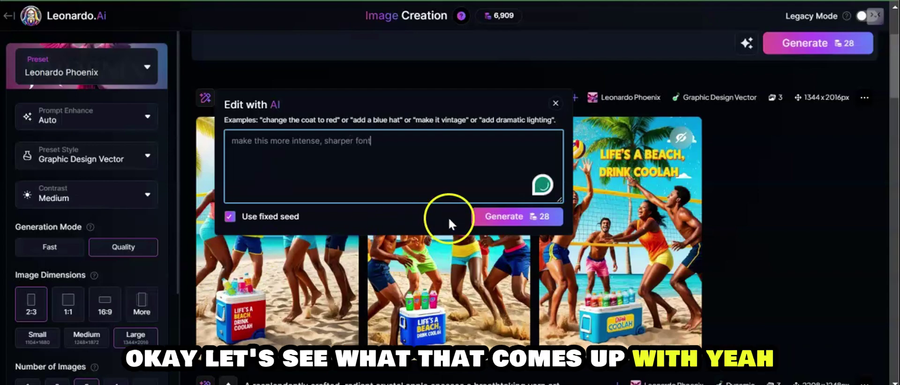
left_click(505, 215)
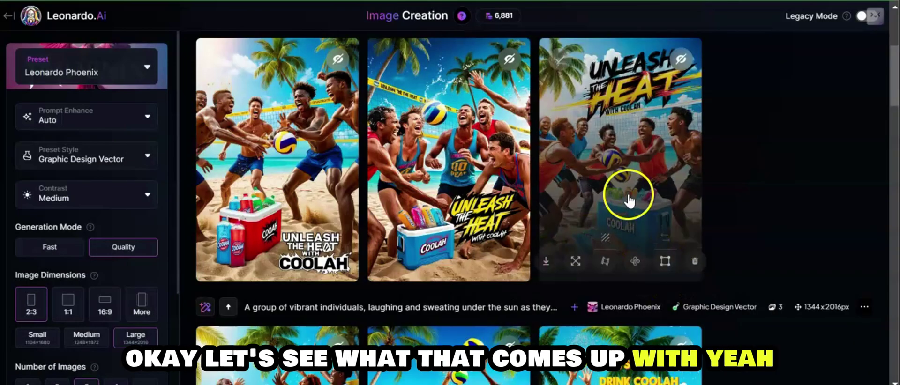
Enlarge the third 'Unleash the Heat with Coolah' poster in the image viewer.
left_click(634, 97)
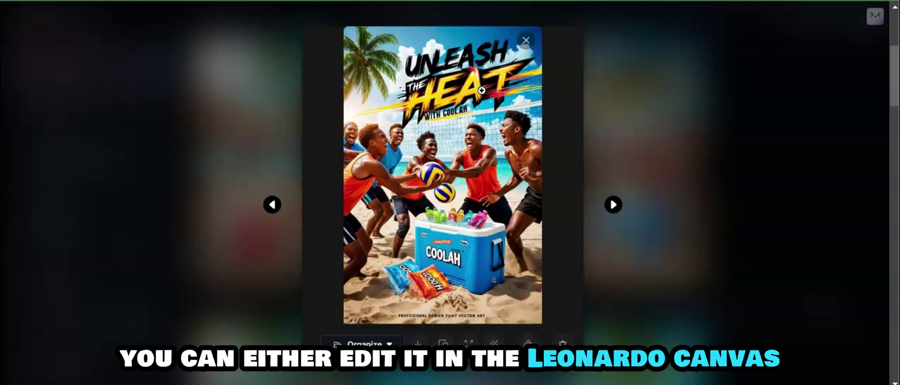
key("Escape")
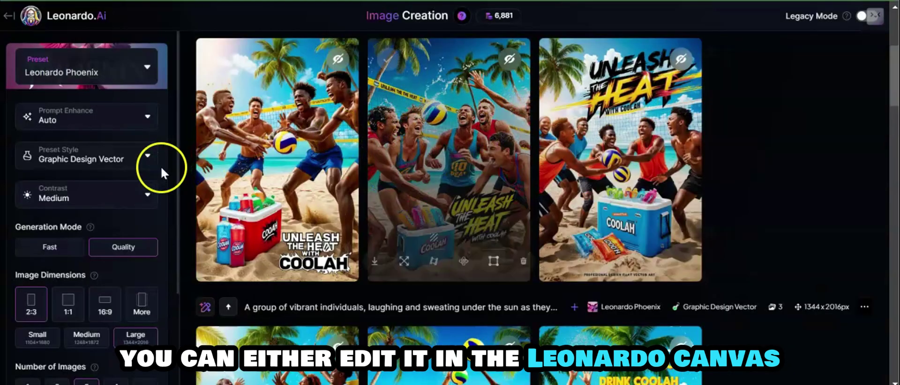